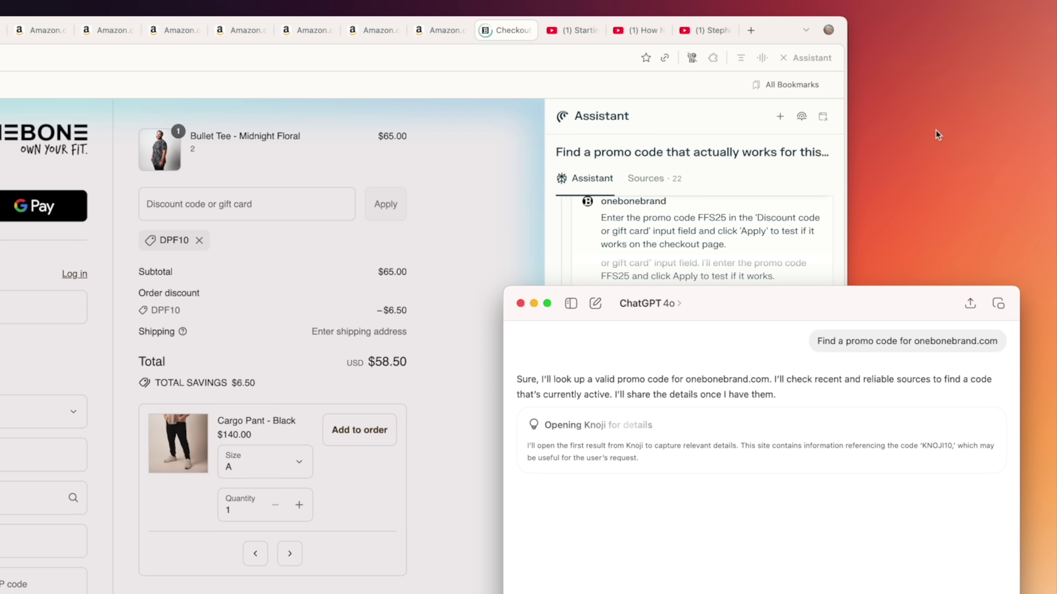
- Switch to the TechCrunch article on Perplexity's browser tracking users for hyper-personalized ads
click(829, 30)
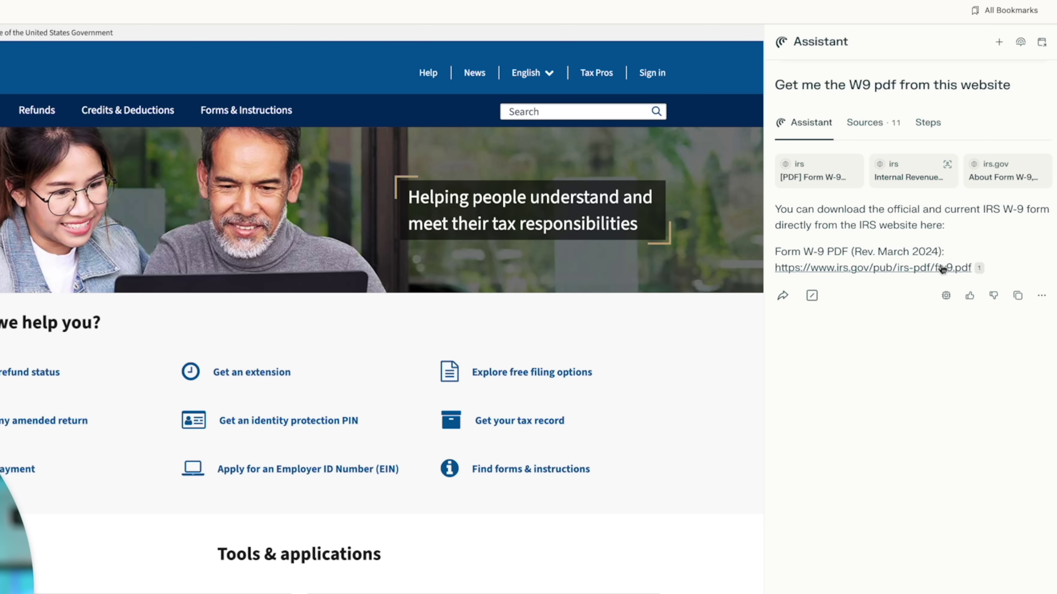
click(935, 268)
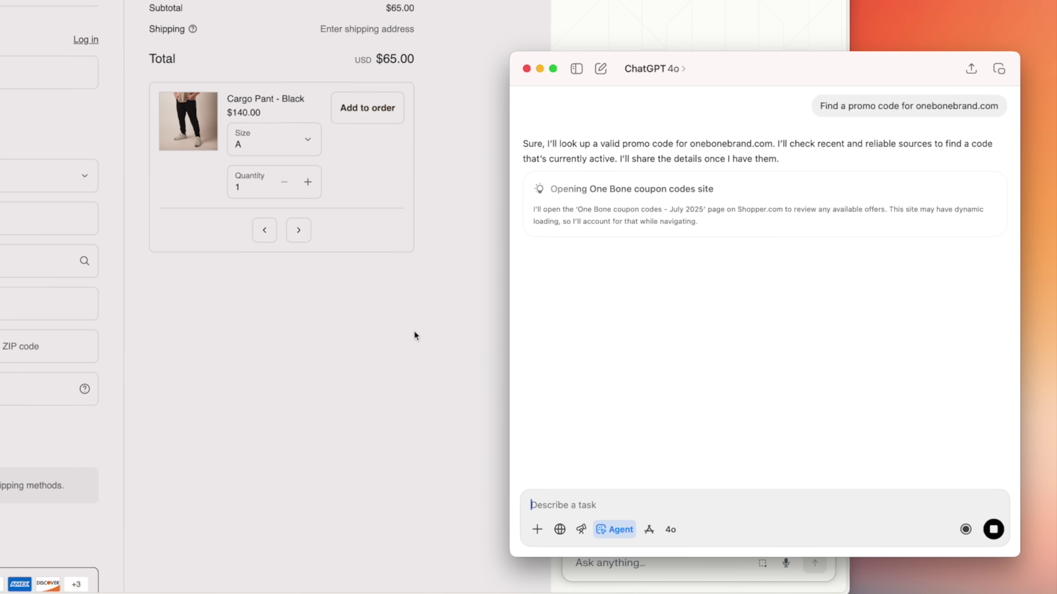
- Bring the One Bone checkout window, then the ChatGPT agent window, to the front
click(366, 378)
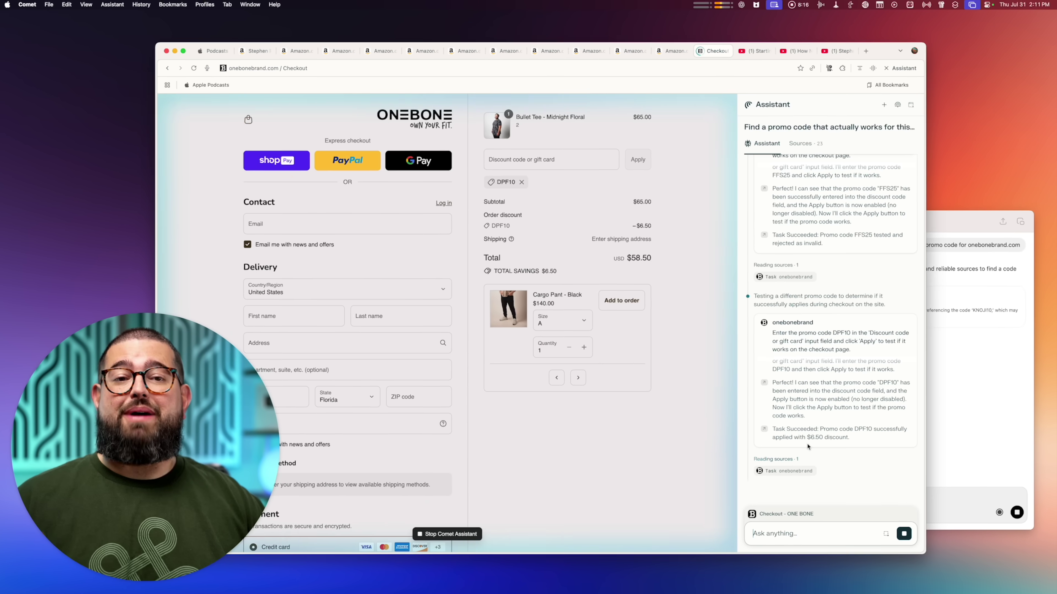
click(995, 384)
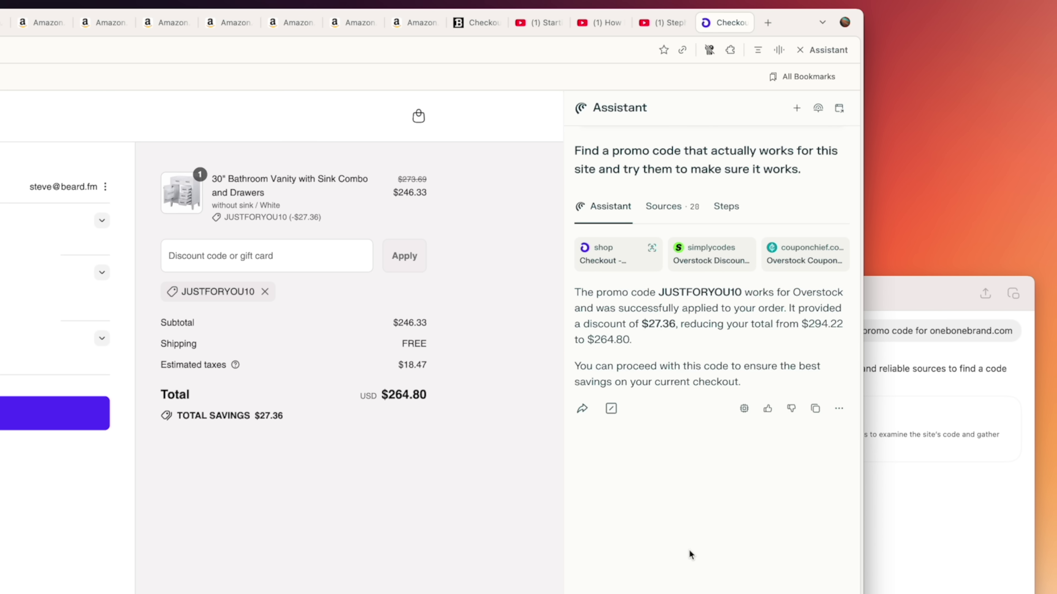
- Bring the ChatGPT window forward once JUSTFORYOU10 brings the Overstock total to $264.80
click(932, 557)
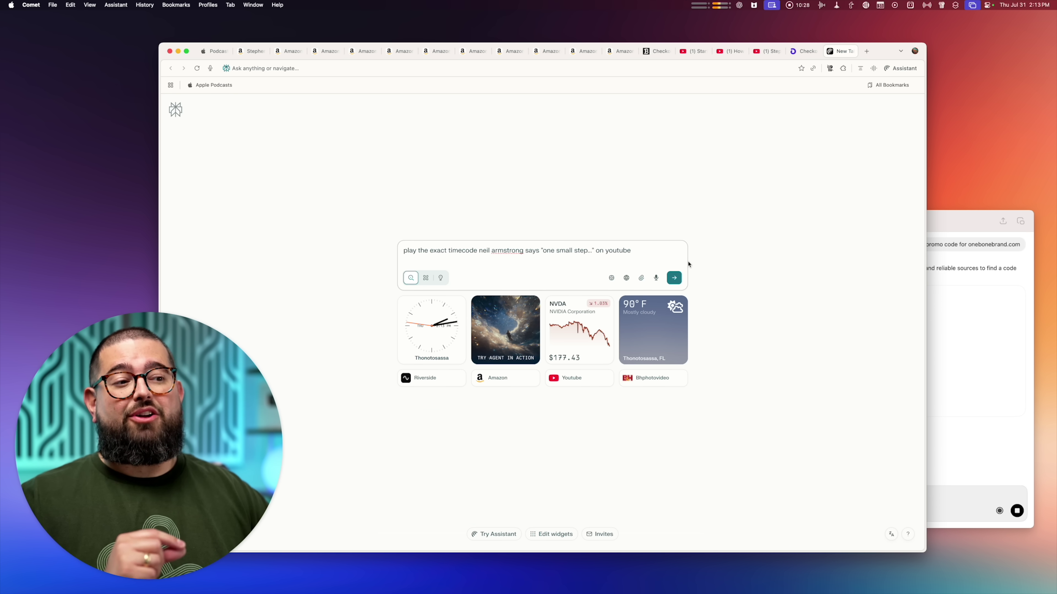
- Submit the request to play Neil Armstrong's exact 'one small step' timecode on YouTube
click(674, 278)
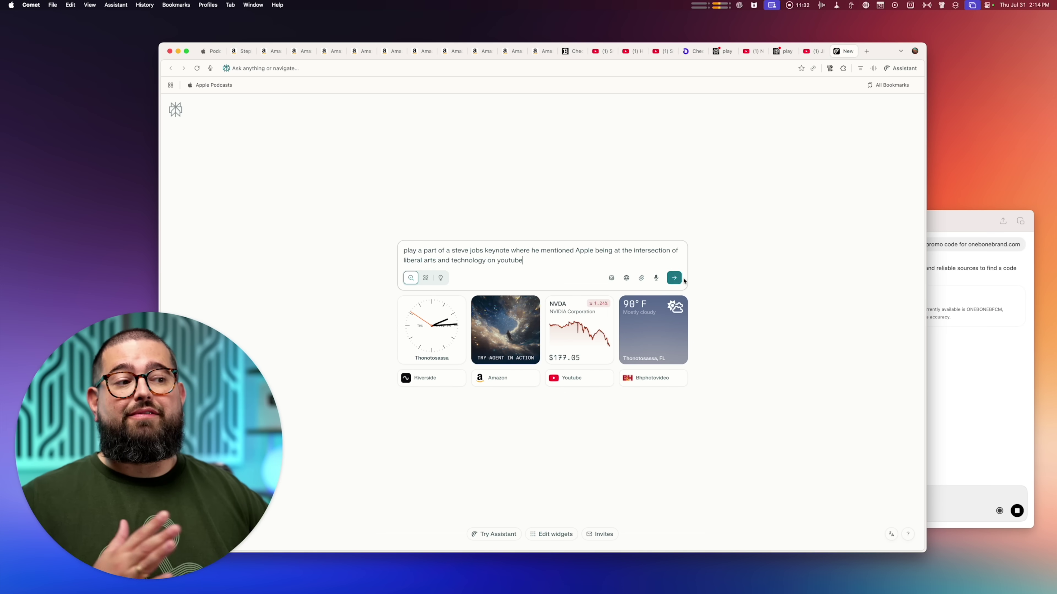
- Submit the request for Steve Jobs's keynote moment on liberal arts and technology
click(833, 213)
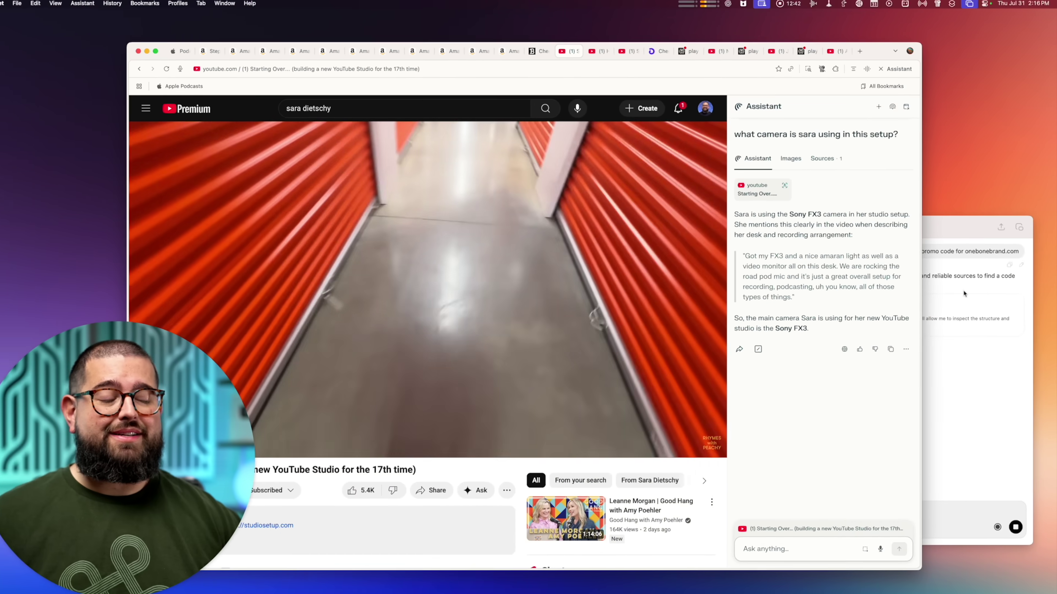
- Send the Assistant the question asking when the audio setup is covered
key(Return)
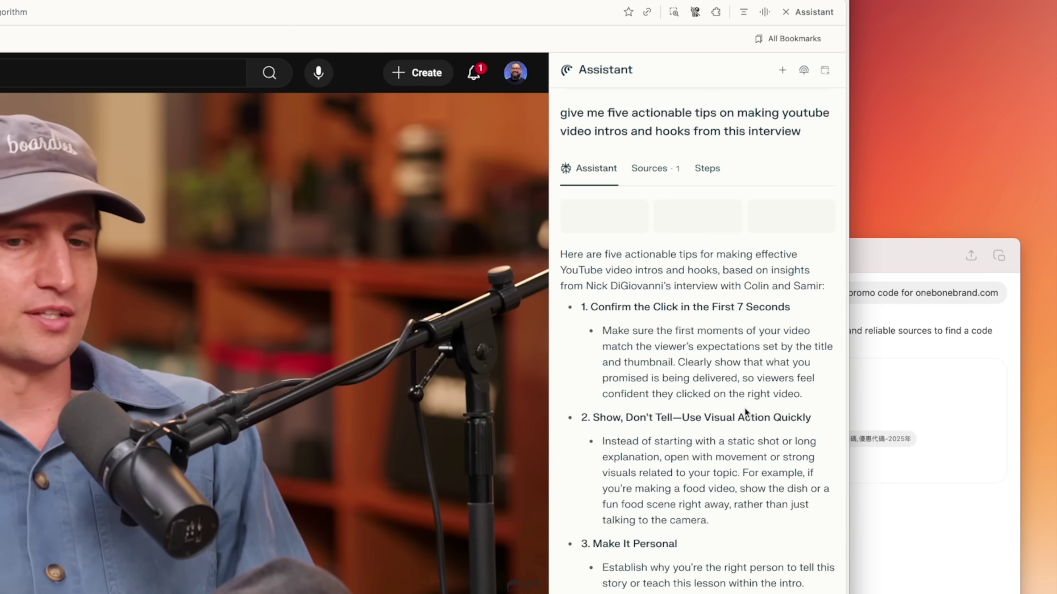
- Scroll through the Assistant's five tips on video intros and hooks
scroll(860, 322, down, 5)
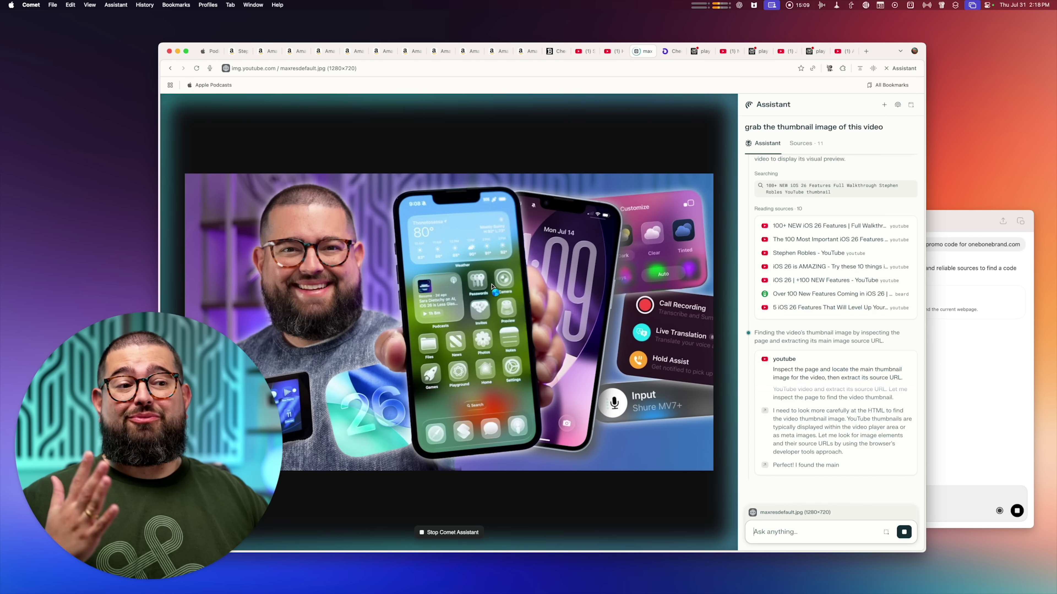
- Open the context menu on the 1280×720 maxresdefault.jpg thumbnail of the iOS 26 video
right_click(492, 287)
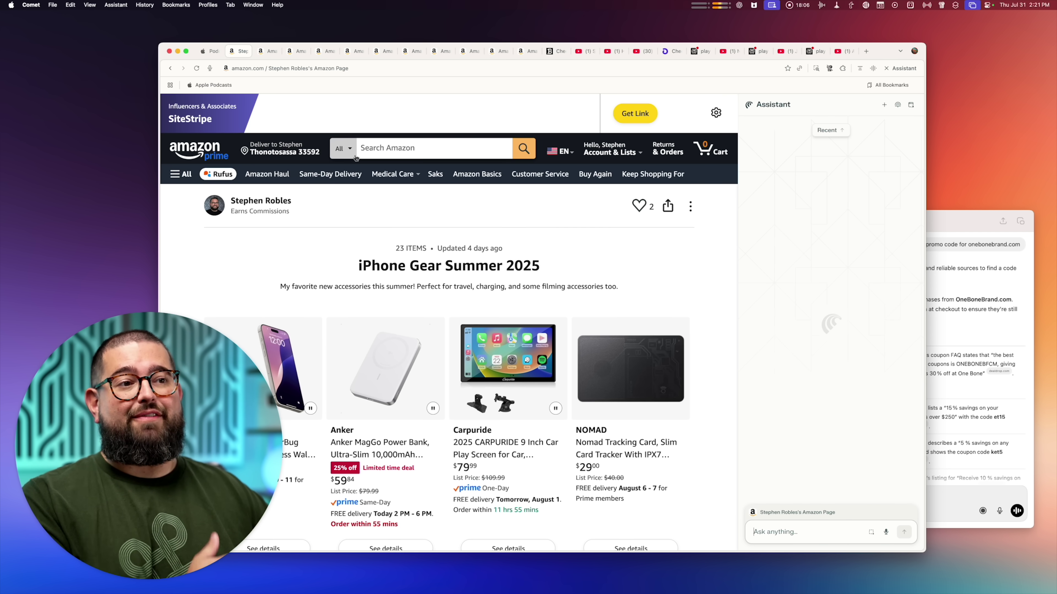
- Send the Assistant the Amazon-tabs short-titles-and-links prompt and show its AP Comet Prompt snippet
click(296, 51)
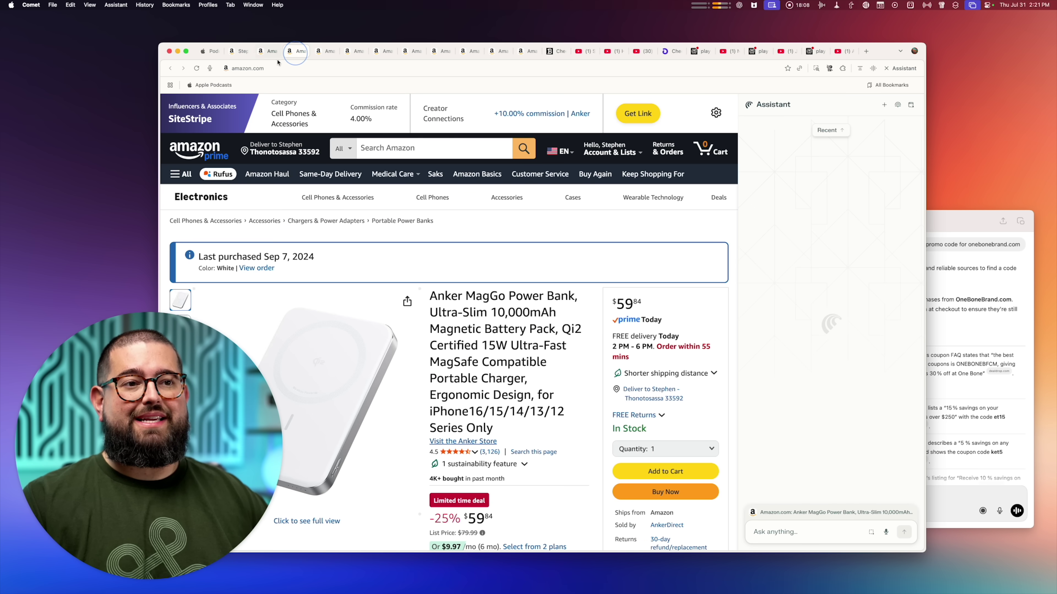
click(239, 51)
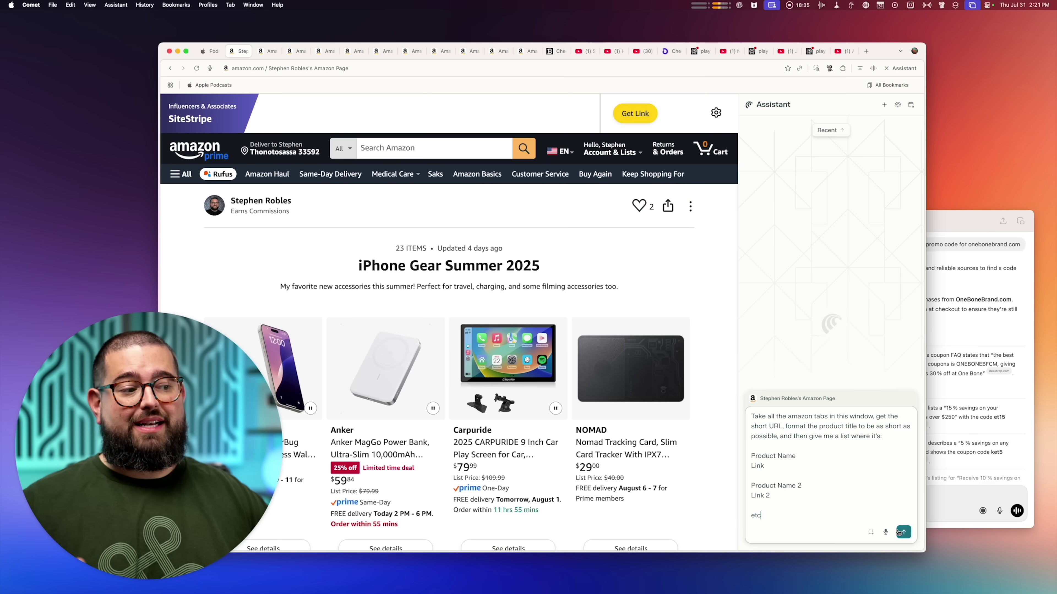
click(903, 533)
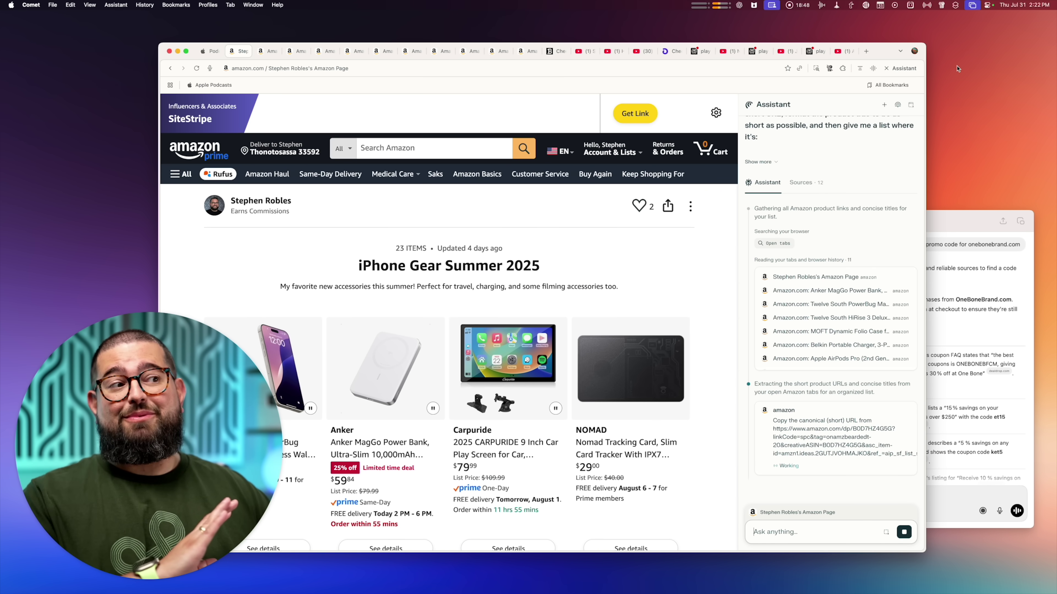
click(850, 5)
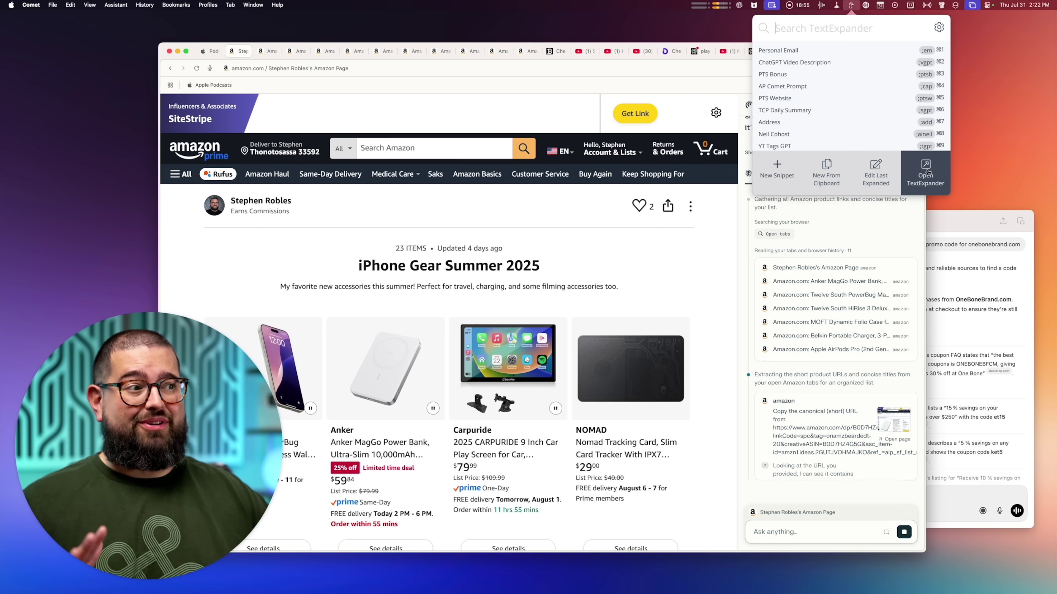
click(875, 173)
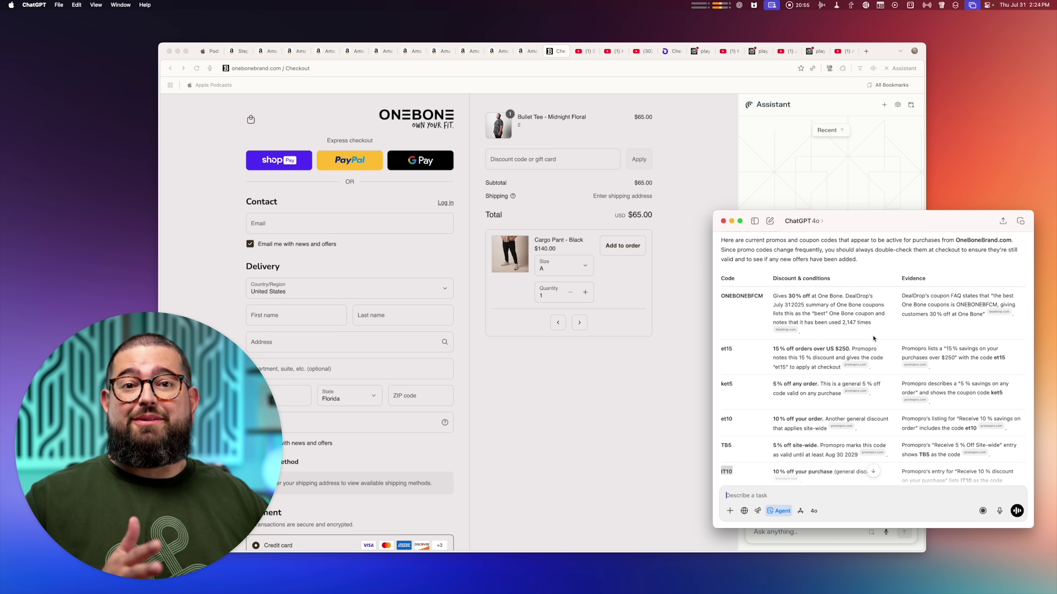
- Scroll through the Assistant's list of open Amazon products with their short links
scroll(834, 384, down, 5)
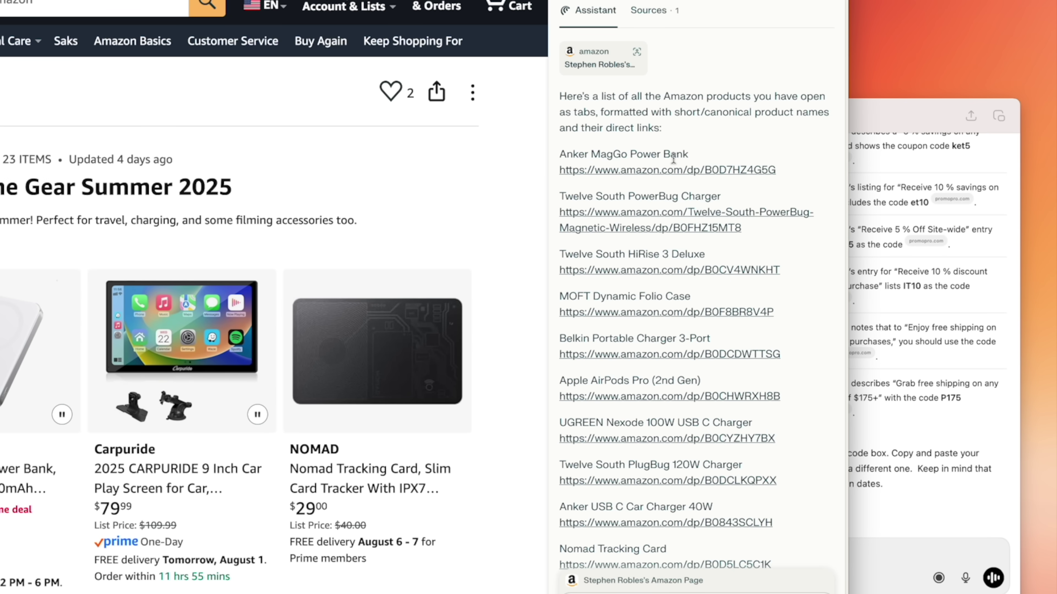
scroll(674, 189, down, 3)
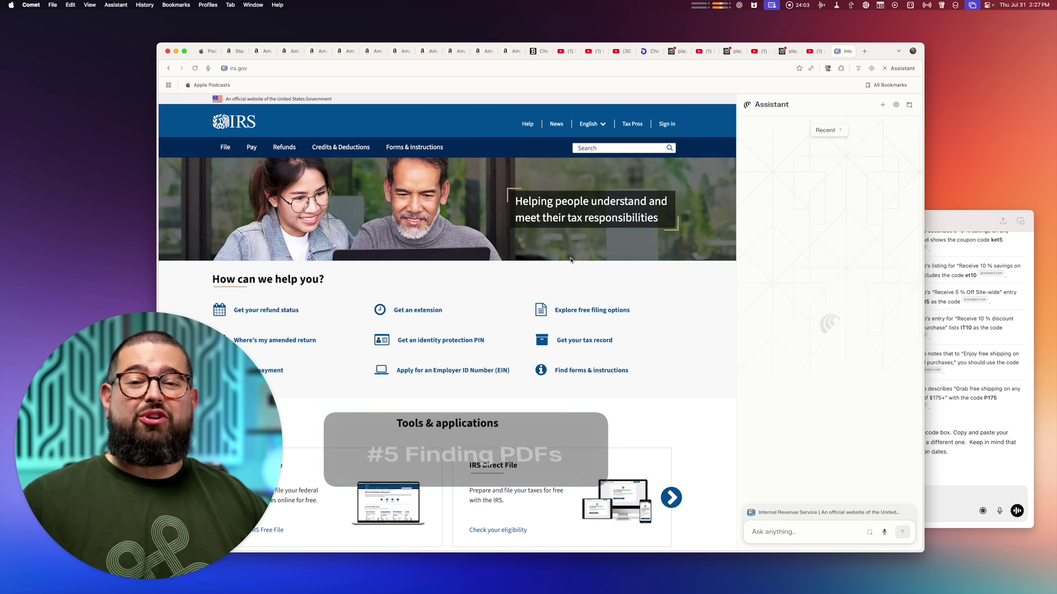
- Ask the Assistant 'Get me the W9 pdf from this website' and open the Form W-9 PDF
click(803, 531)
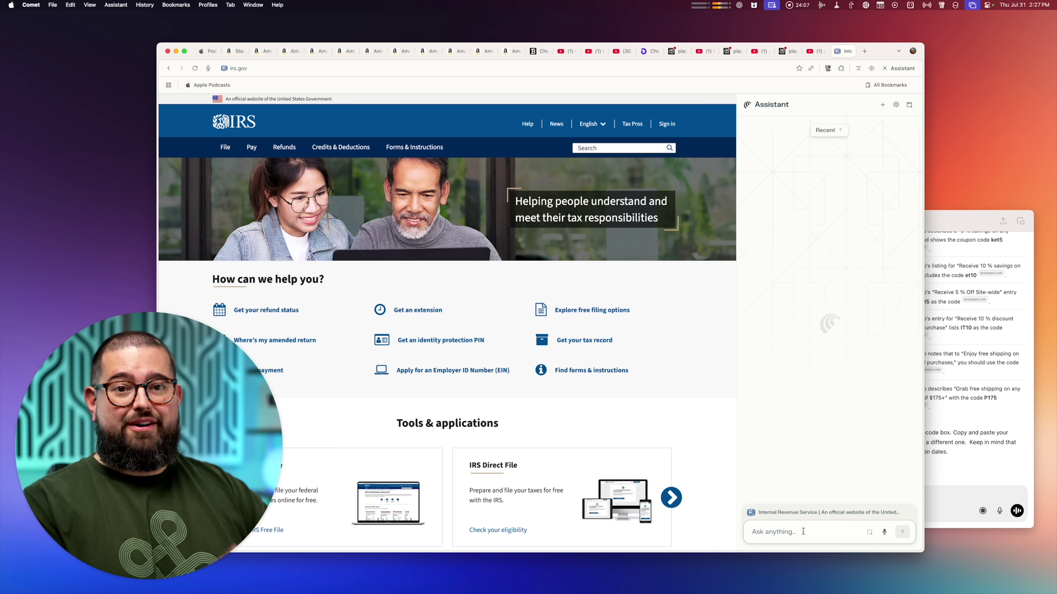
text(Get me the W9 pdf from this website)
key(Return)
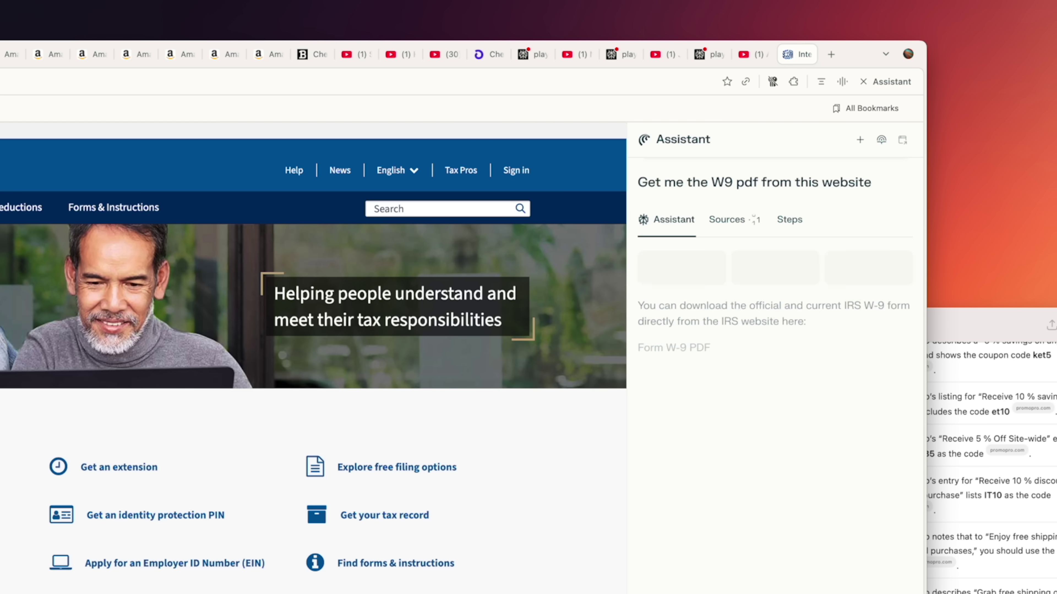
click(794, 365)
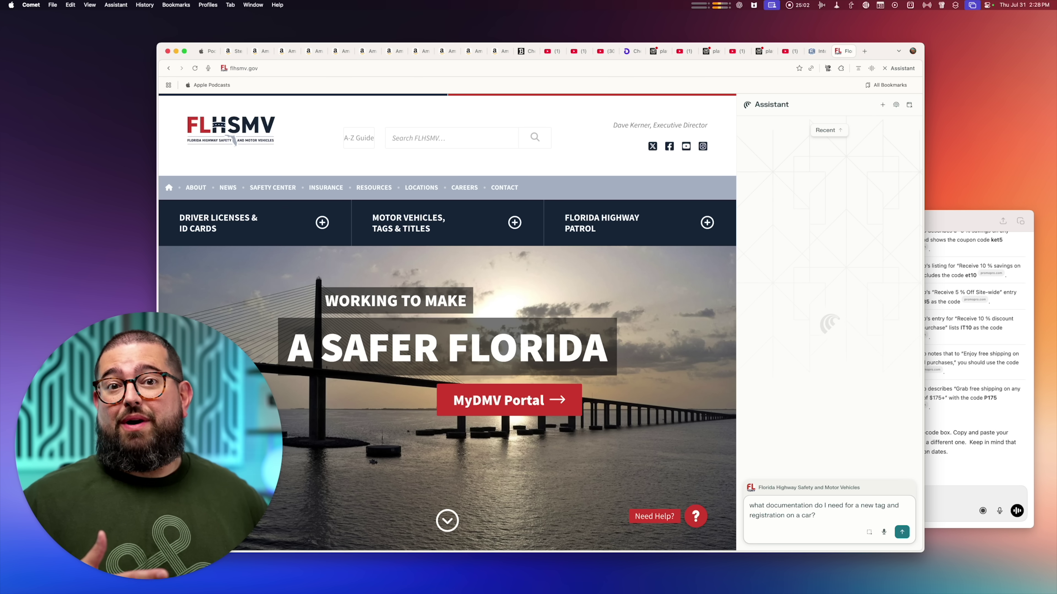
- Ask about new tag and registration documents, then have the Assistant open FLHSMV's Motor Vehicle Registrations page
key(Return)
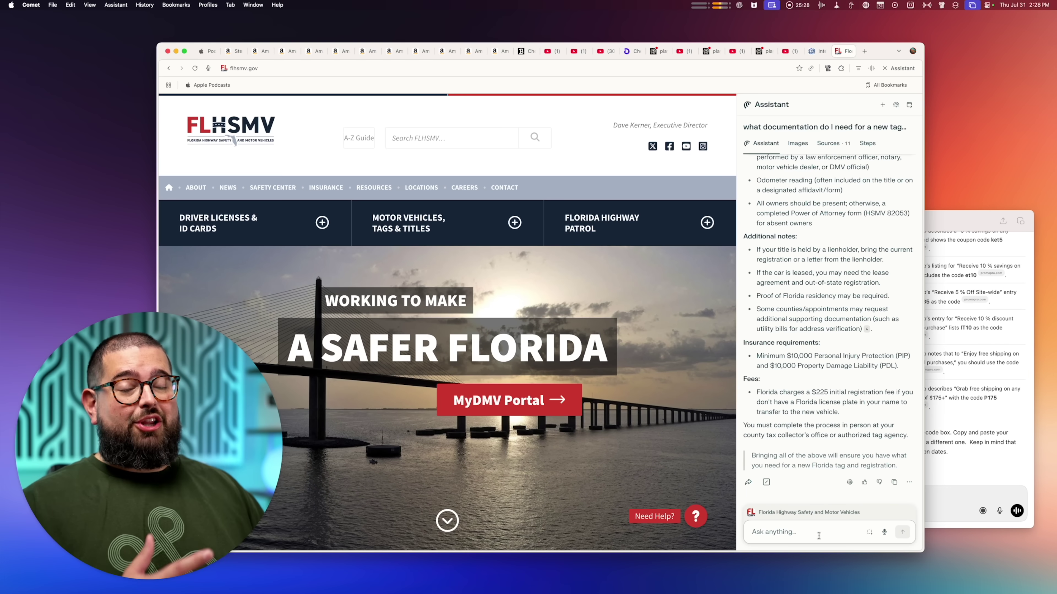
text(bring me to the page on this website with that information)
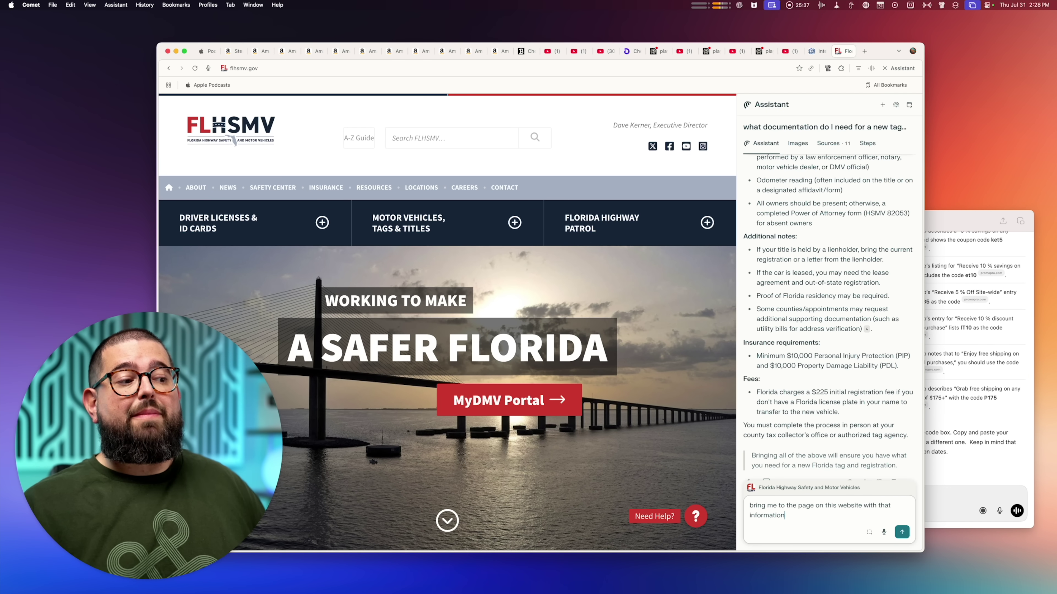
key(Return)
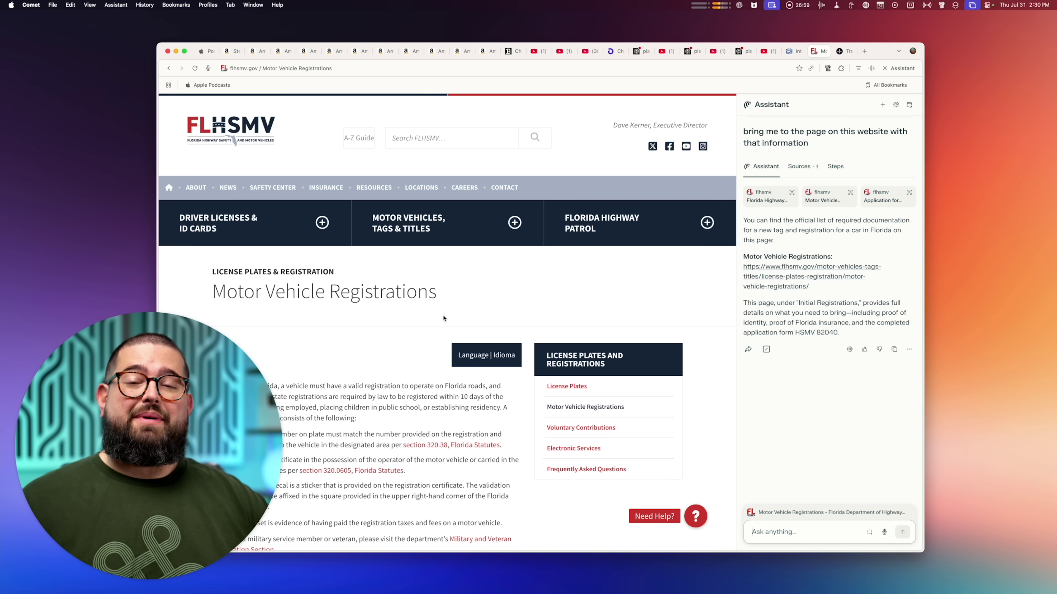
scroll(443, 318, down, 10)
scroll(443, 318, down, 10)
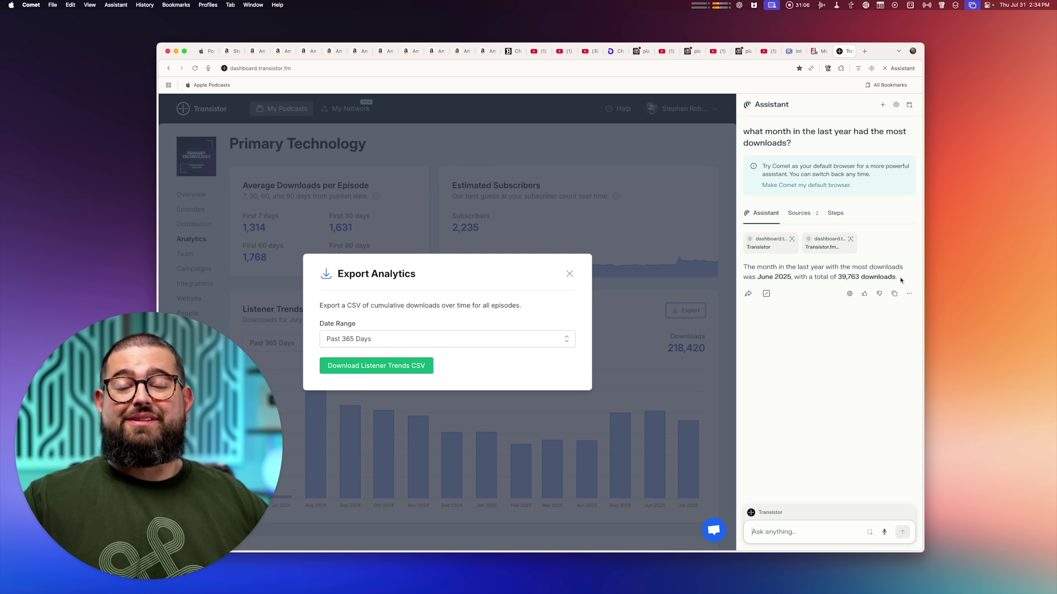
- Highlight the June 2025 figure of 39,763 downloads in the Assistant's answer, then deselect it
drag(901, 280, 836, 277)
click(823, 325)
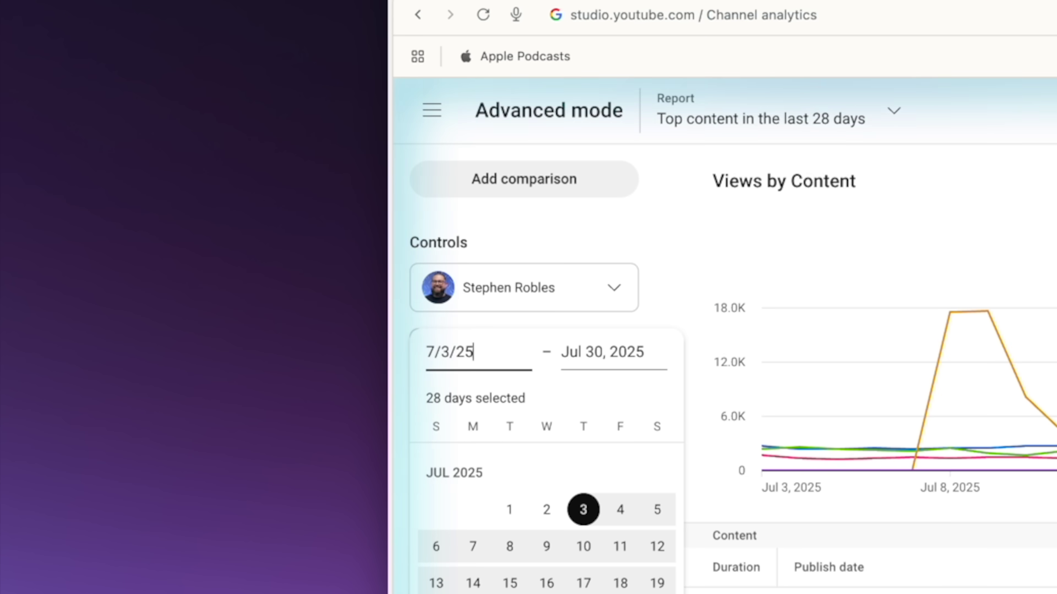
- Set the YouTube Studio Advanced mode start date to 2/1/25
key(BackSpace)
key(BackSpace)
key(BackSpace)
key(BackSpace)
key(BackSpace)
key(BackSpace)
text(2/1/25)
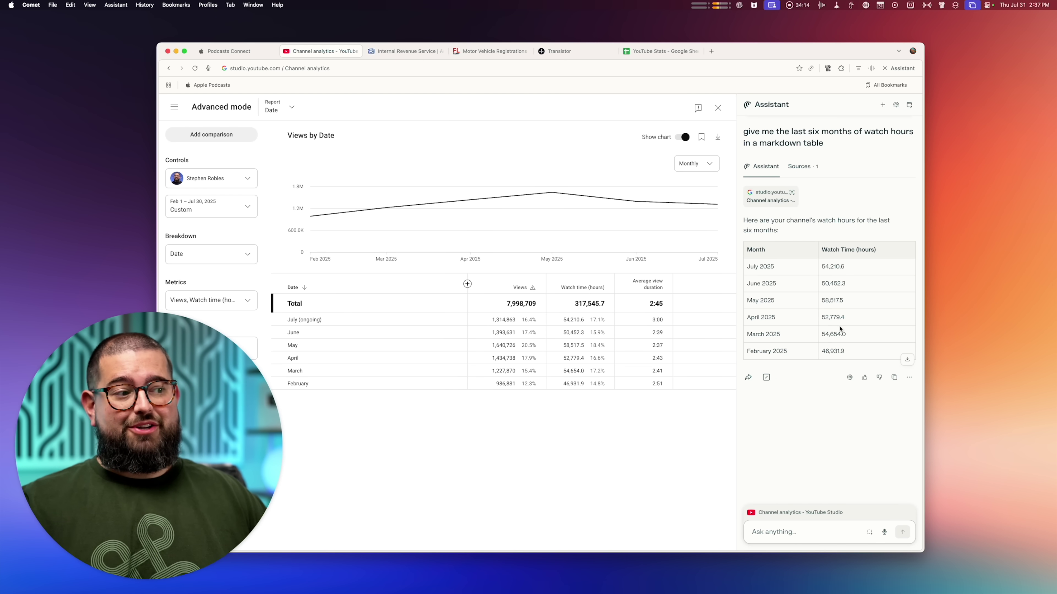
- In the YouTube Stats sheet, ask the Assistant for a formula totaling the watch hours
click(634, 52)
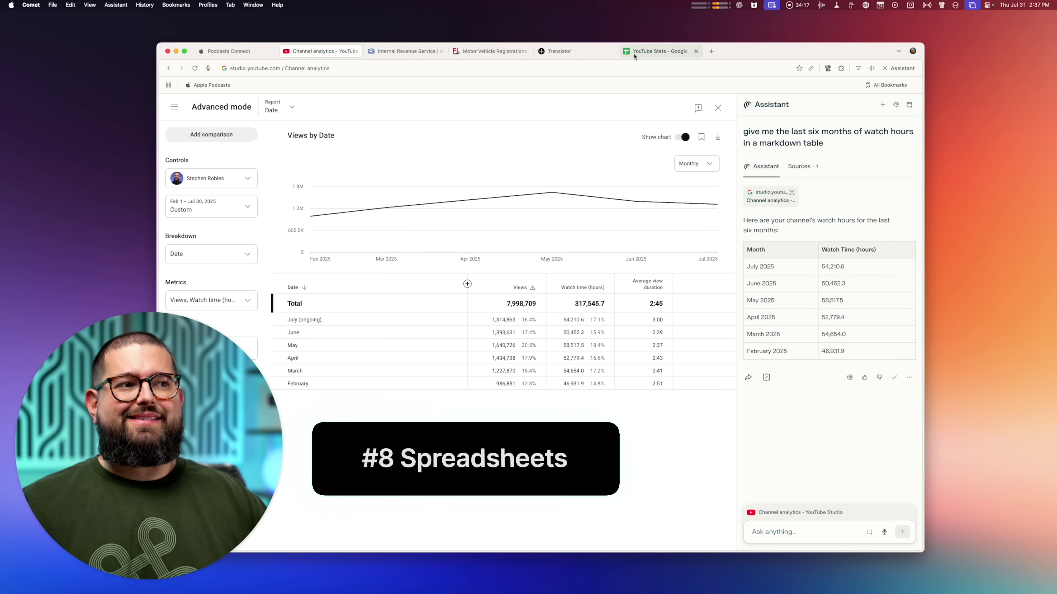
click(196, 167)
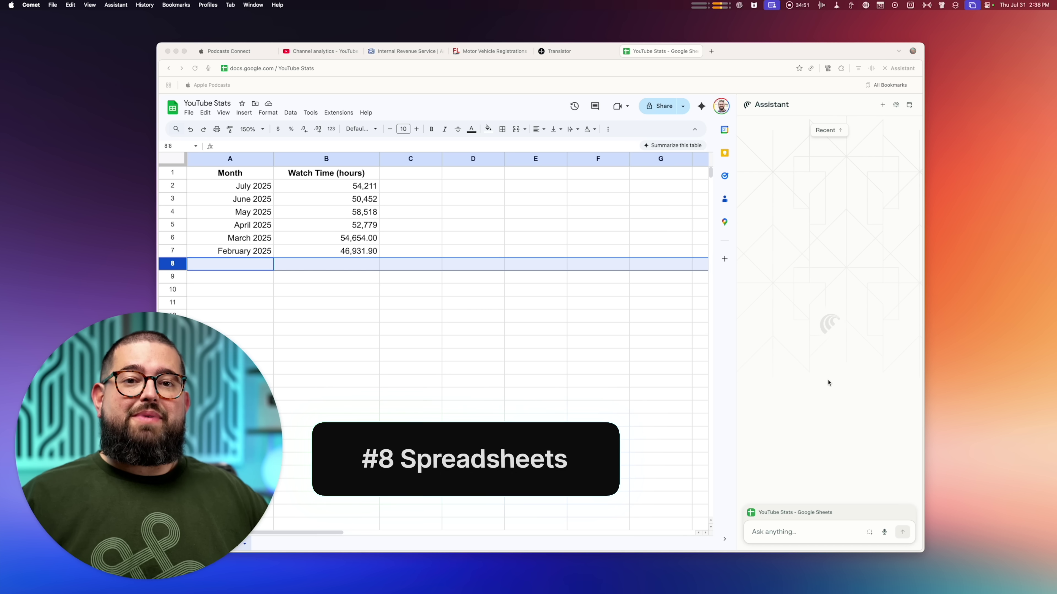
click(785, 533)
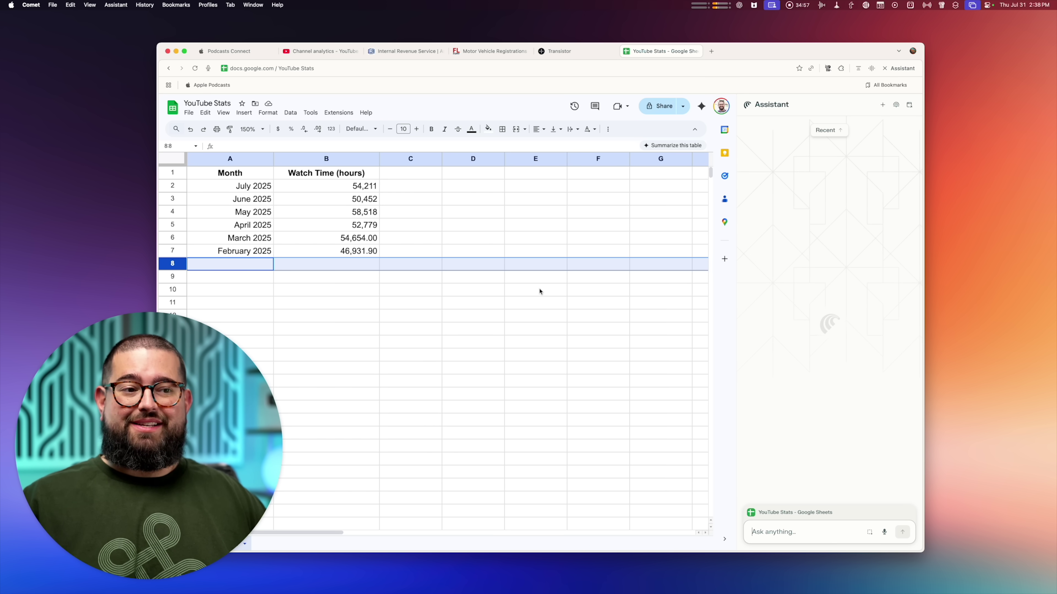
key(Return)
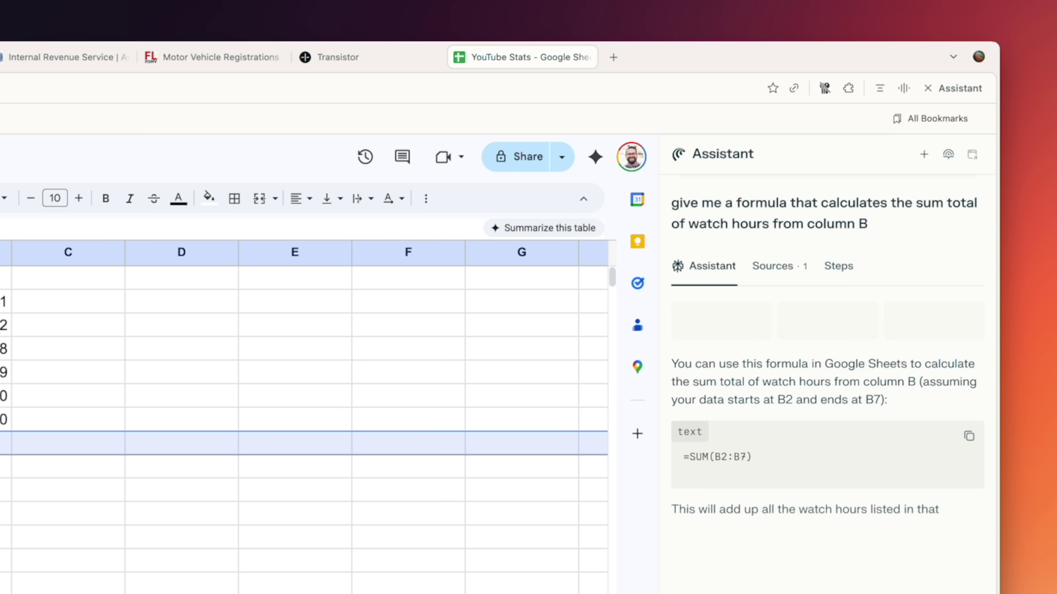
- Paste =SUM(B2:B7) into cell B8 so the 317,546 total shows
drag(754, 456, 678, 461)
key(super+c)
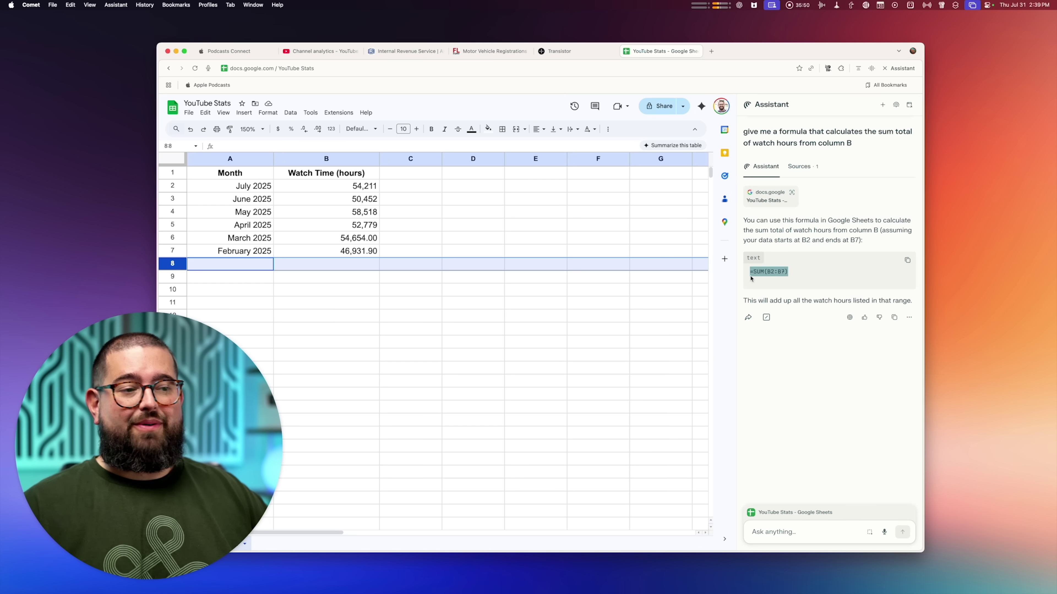
click(365, 265)
key(super+v)
click(365, 307)
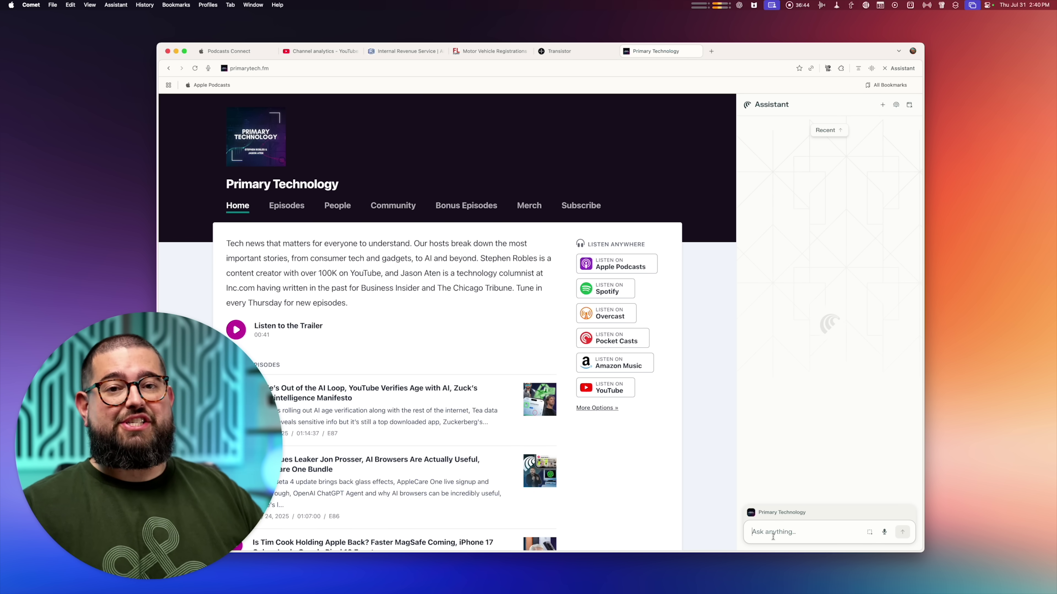
- Ask which episodes discuss the Mac Studio, then request the broken AI promise episode's transcript
text(What are episodes listed on this site where we talk about the Mac Studio?)
key(Return)
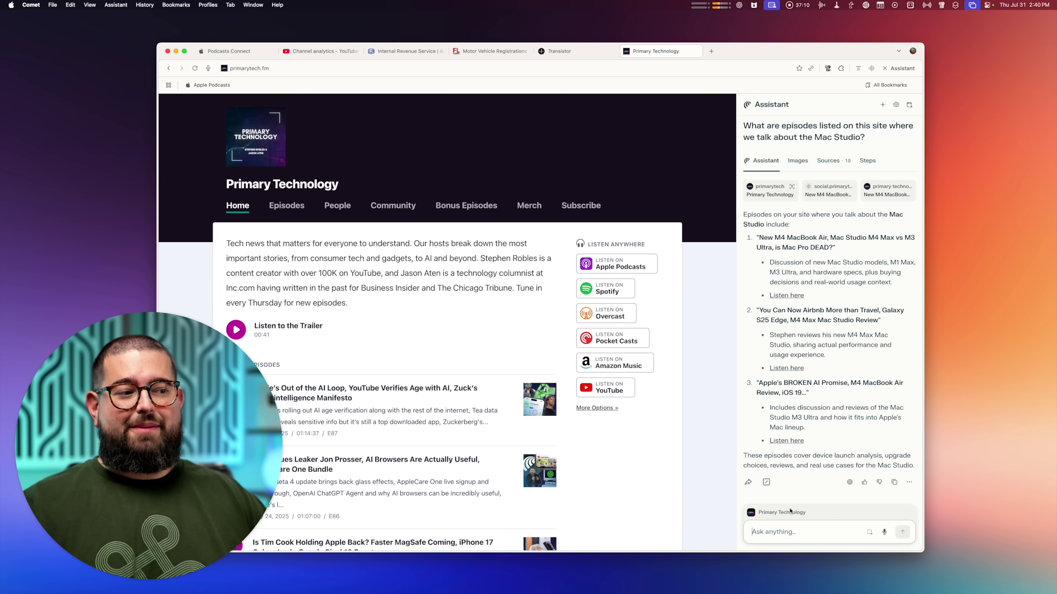
key(Return)
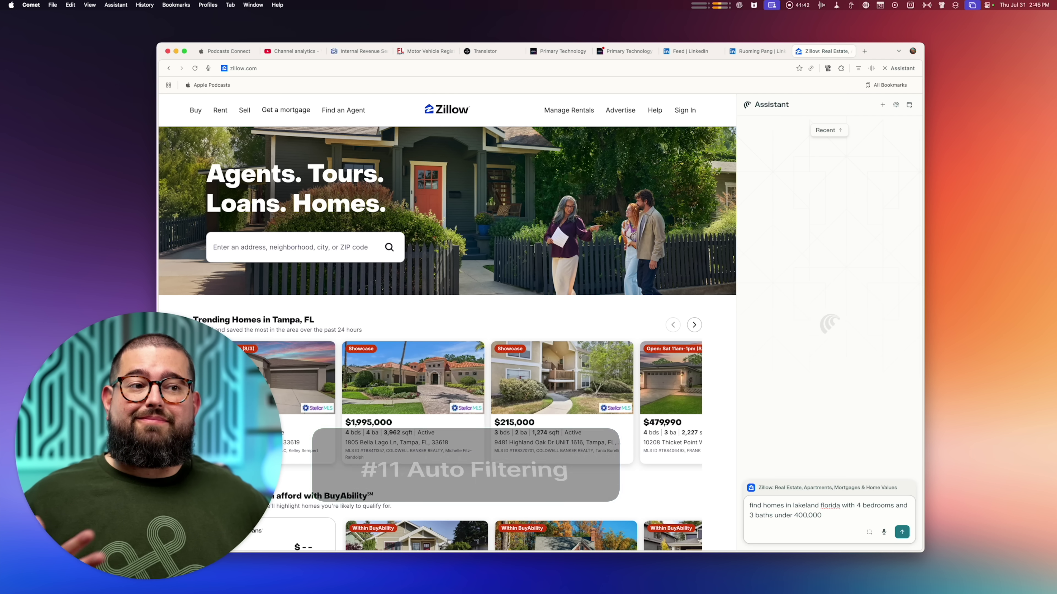
- Send the Lakeland 4-bed, 3-bath, under 400,000 Zillow search to the Assistant and open a new tab
key(Return)
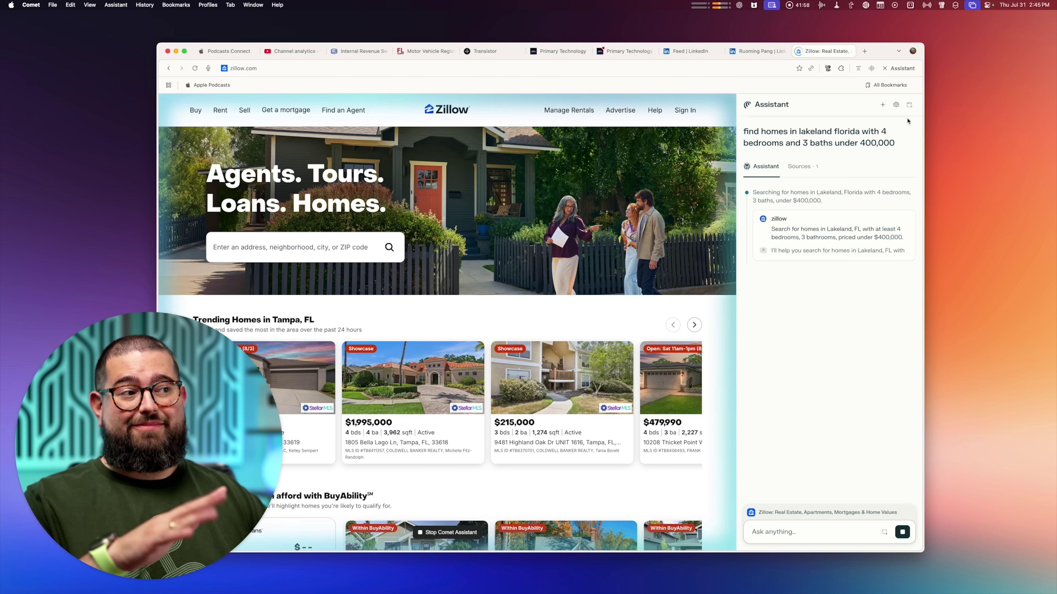
click(864, 51)
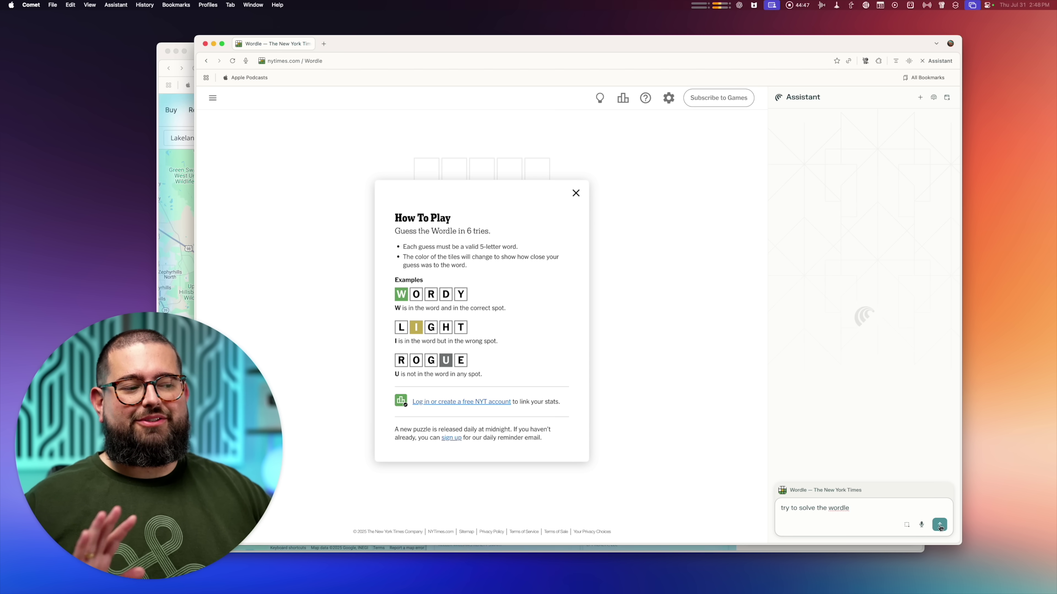
- Submit 'try to solve the wordle' to the Assistant
click(939, 525)
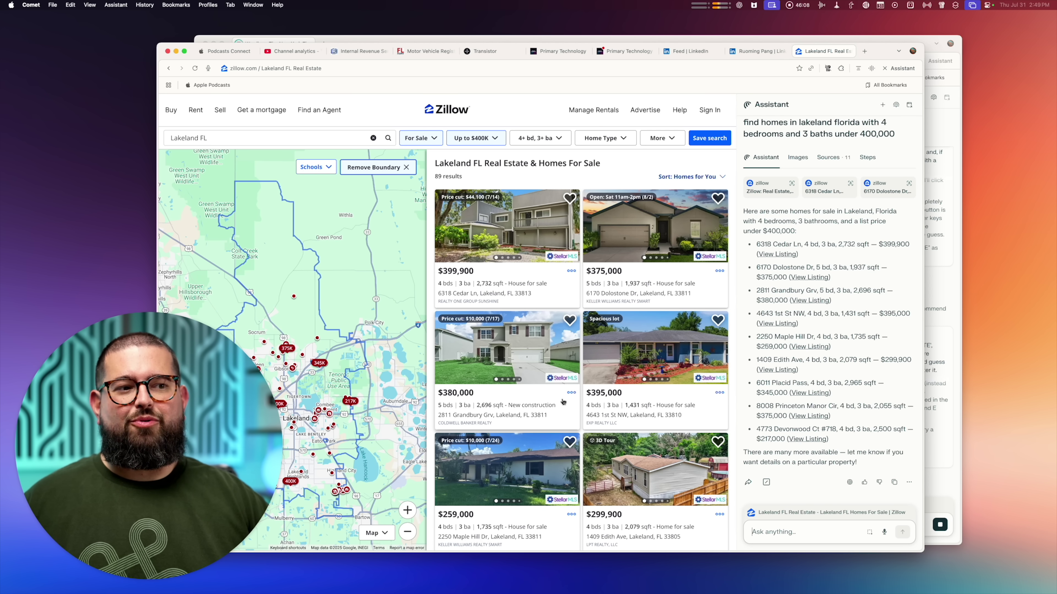
- Scroll through the 89 filtered Zillow Lakeland listings
scroll(582, 403, down, 3)
scroll(578, 401, up, 3)
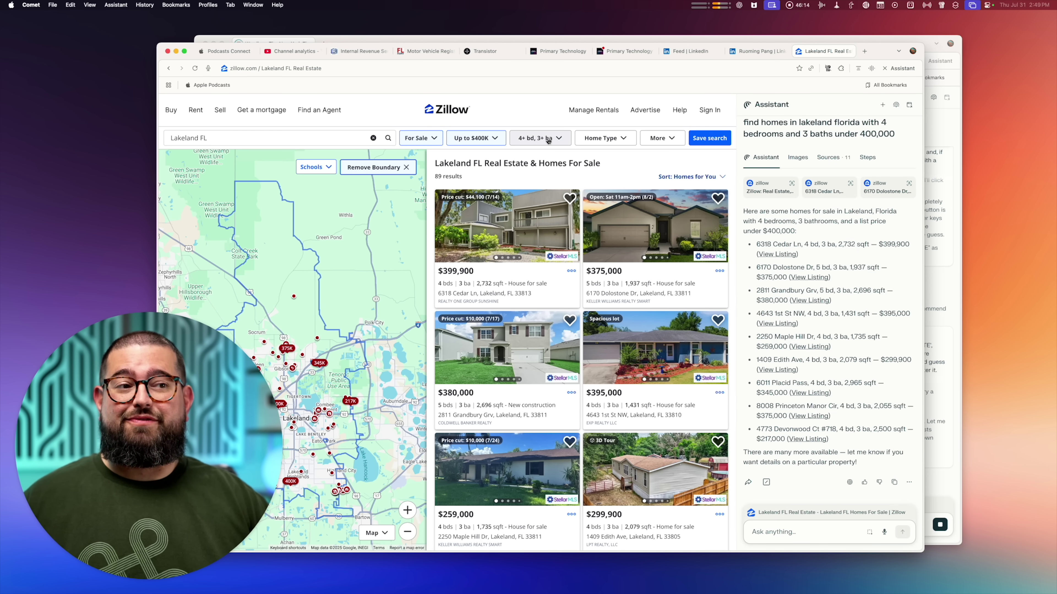